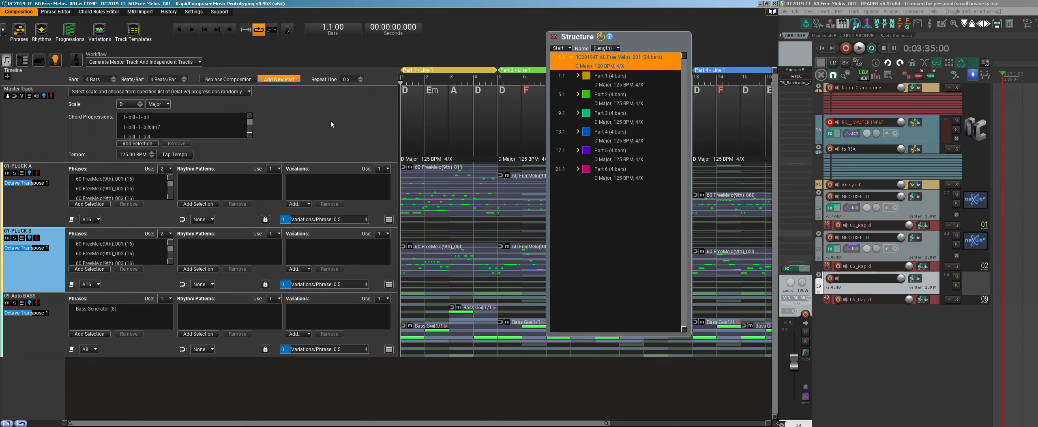
- Display the line of Part 6 from the structure list and move the Structure window clear of the timeline
{"action": "left_click", "coordinate": [577, 169]}
{"action": "left_click", "coordinate": [613, 187]}
{"action": "left_click_drag", "start_coordinate": [642, 39], "coordinate": [721, 41]}
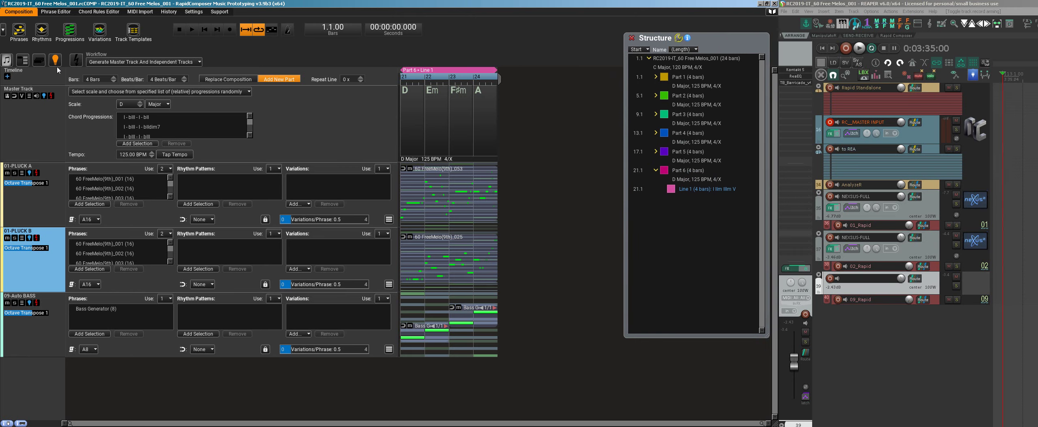
- Generate a new four-bar part after Part 6, display its Line 1 and play it back briefly
{"action": "key", "text": "ctrl+g"}
{"action": "left_click", "coordinate": [657, 217]}
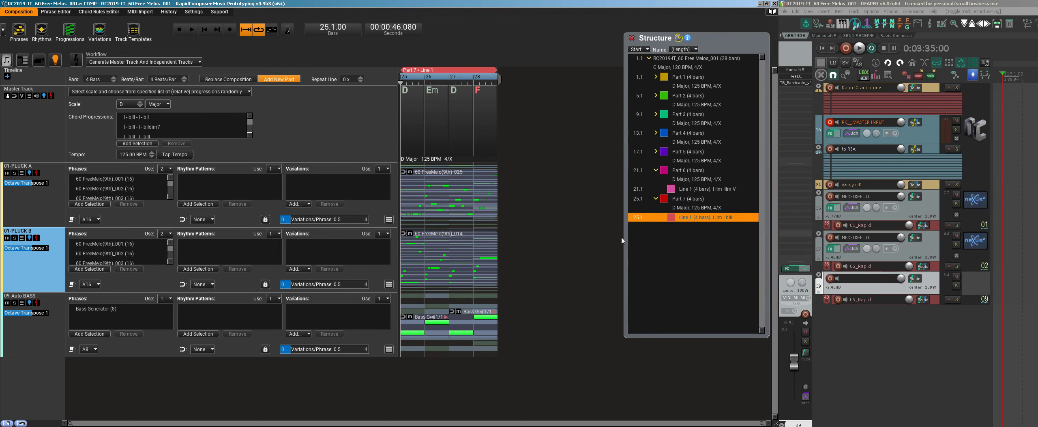
{"action": "key", "text": "space"}
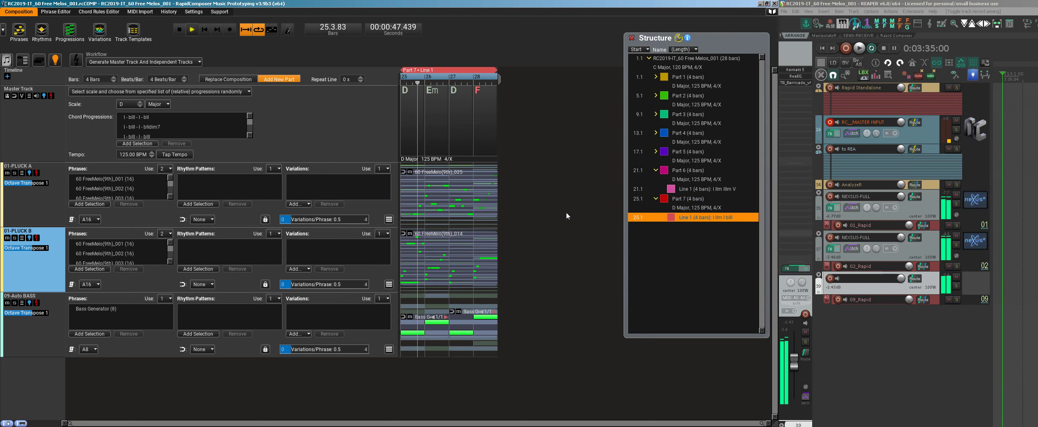
{"action": "key", "text": "space"}
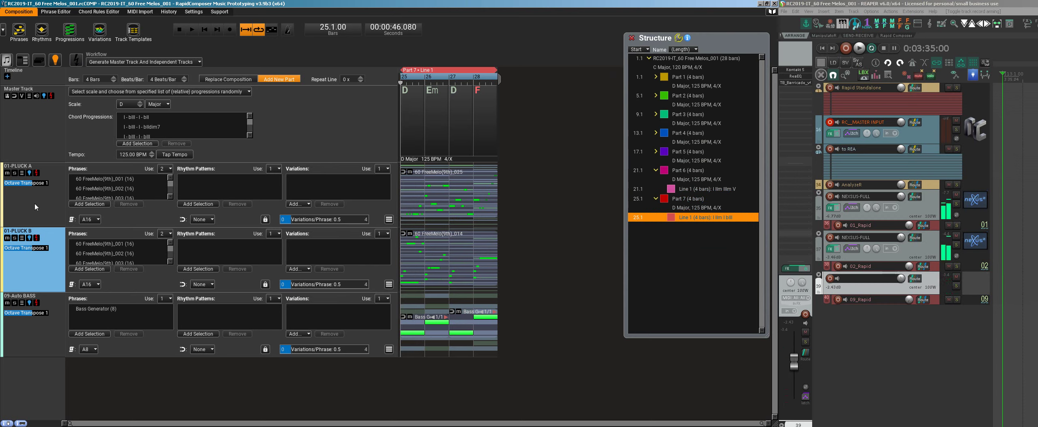
- Regenerate 01-PLUCK A's phrases repeatedly while auditioning the track soloed and together with 09-Auto BASS
{"action": "key", "text": "space"}
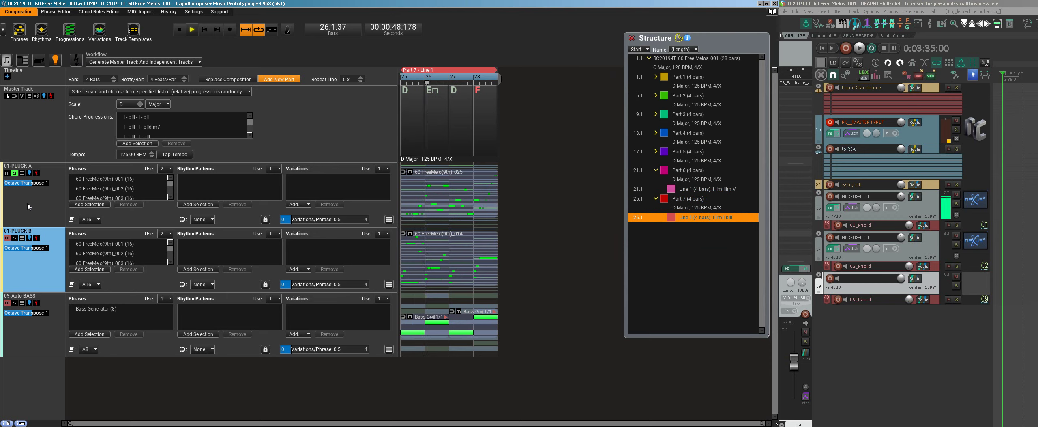
{"action": "left_click", "coordinate": [35, 173]}
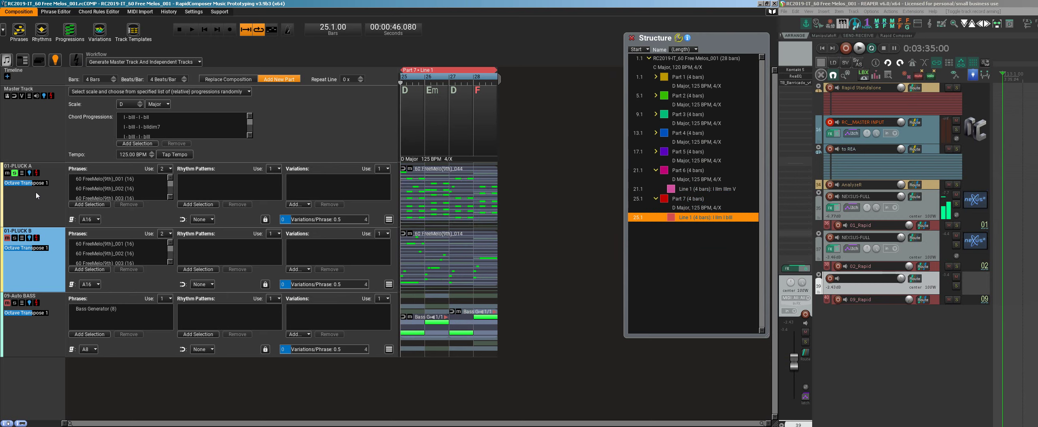
{"action": "left_click", "coordinate": [36, 173]}
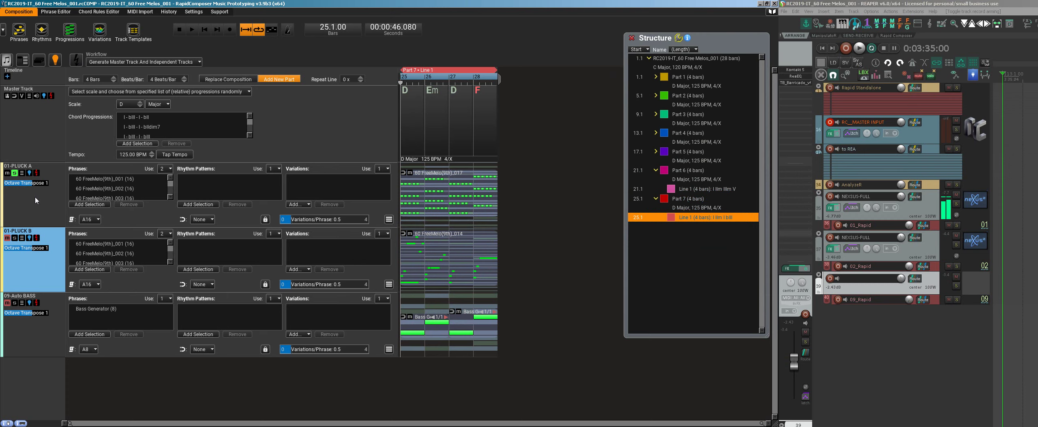
{"action": "left_click", "coordinate": [37, 173]}
{"action": "key", "text": "space"}
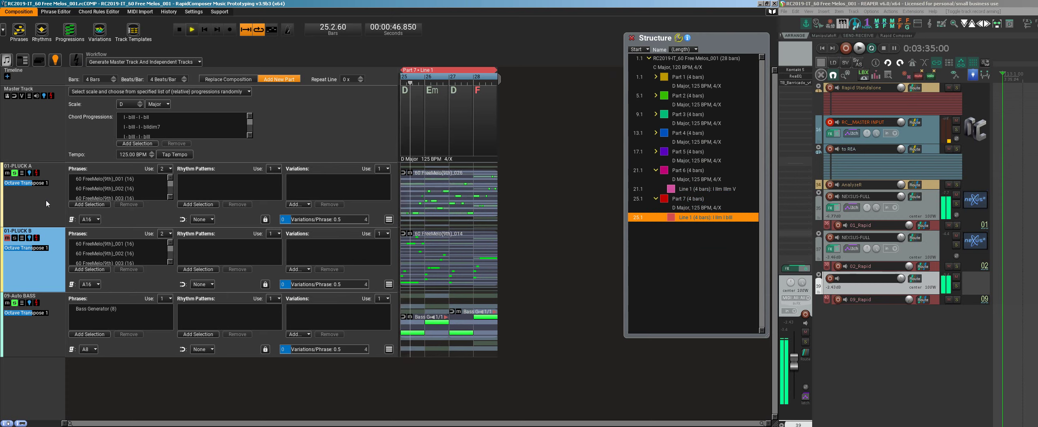
{"action": "left_click", "coordinate": [36, 173]}
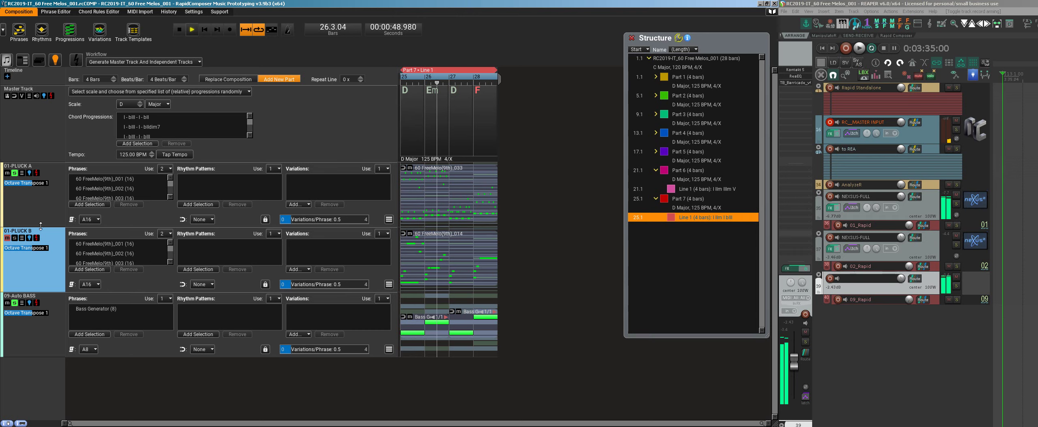
- Take 01-PLUCK A out of solo and regenerate 01-PLUCK B's phrases repeatedly, auditioning both plucks with the bass muted and unmuted
{"action": "left_click", "coordinate": [14, 172]}
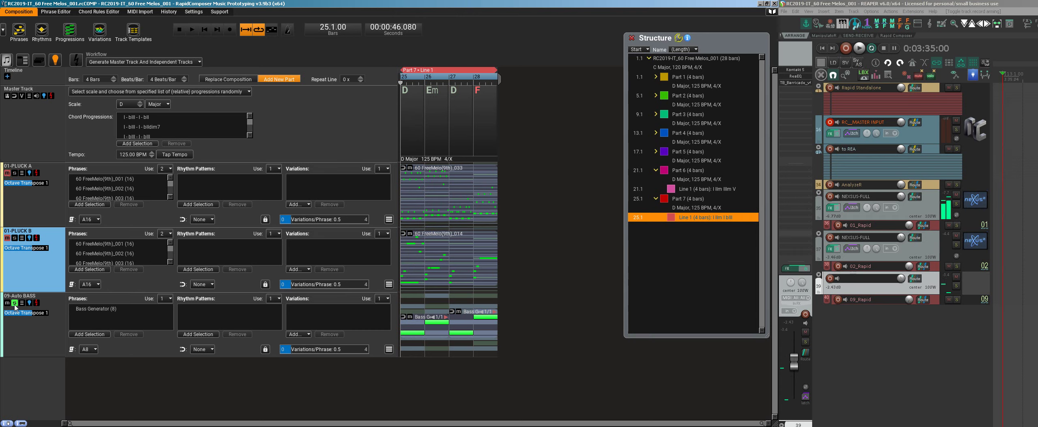
{"action": "left_click", "coordinate": [36, 238]}
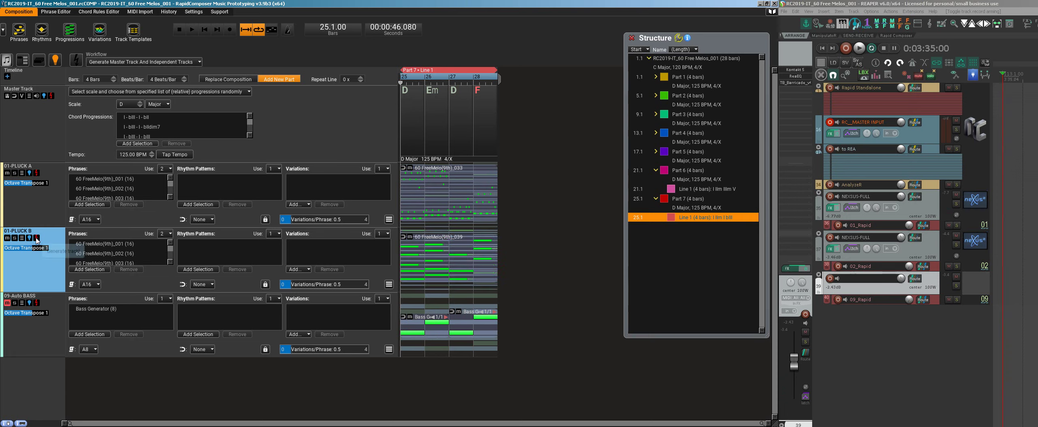
{"action": "left_click", "coordinate": [36, 238]}
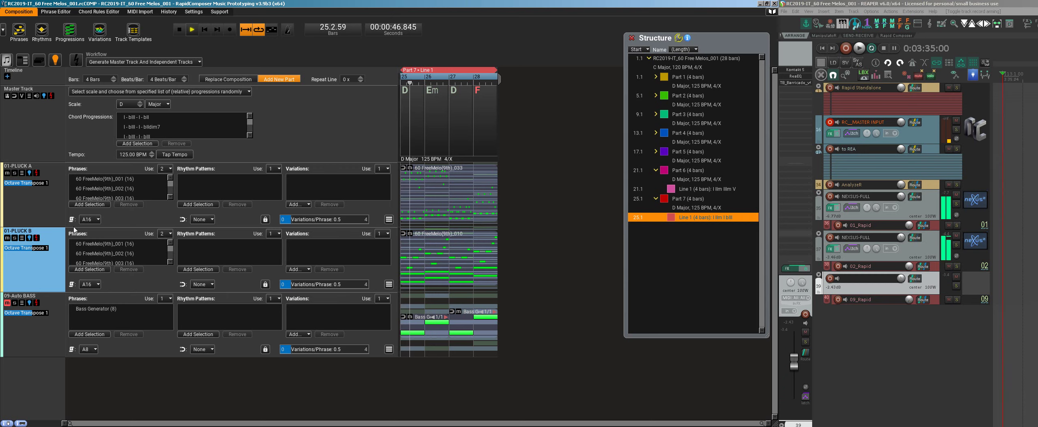
{"action": "left_click", "coordinate": [36, 238]}
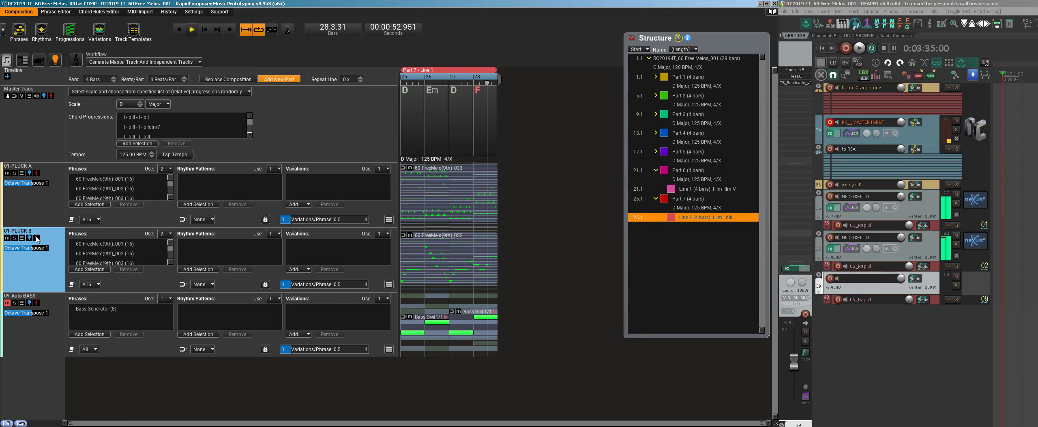
{"action": "left_click", "coordinate": [36, 238]}
{"action": "left_click", "coordinate": [36, 238]}
{"action": "left_click", "coordinate": [36, 238]}
{"action": "key", "text": "space"}
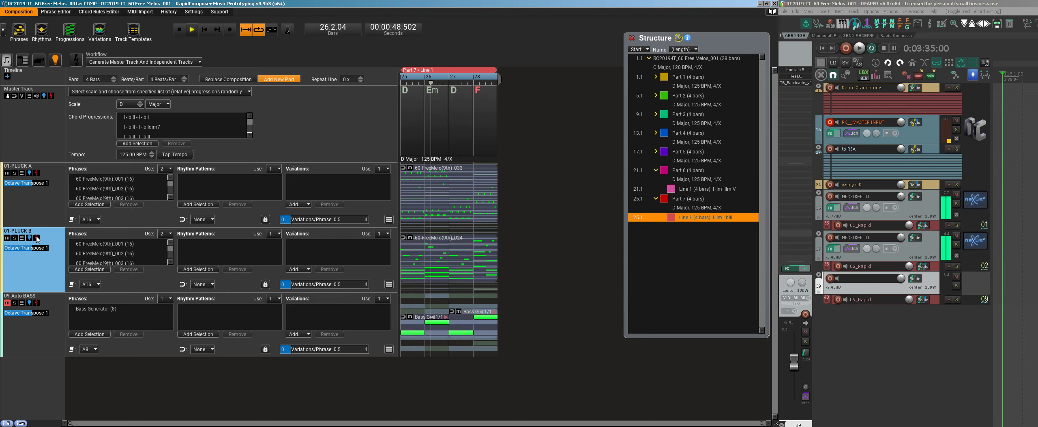
{"action": "left_click", "coordinate": [37, 237]}
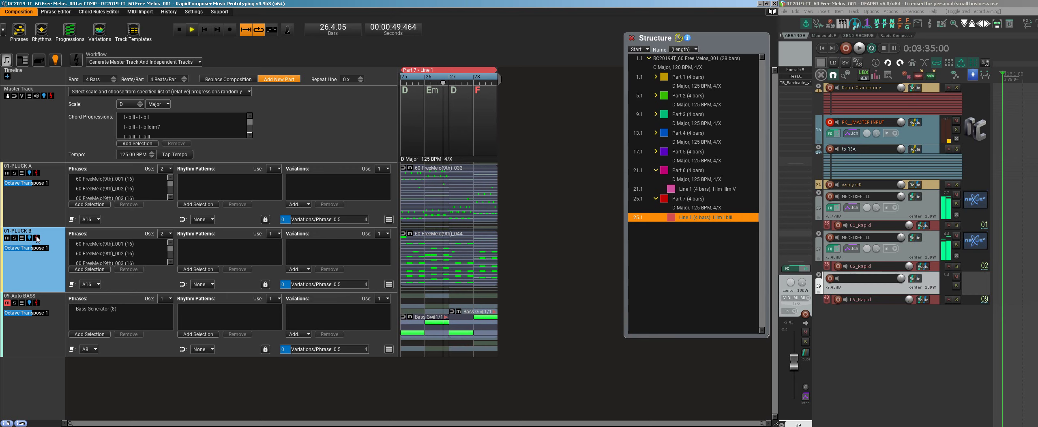
{"action": "key", "text": "space"}
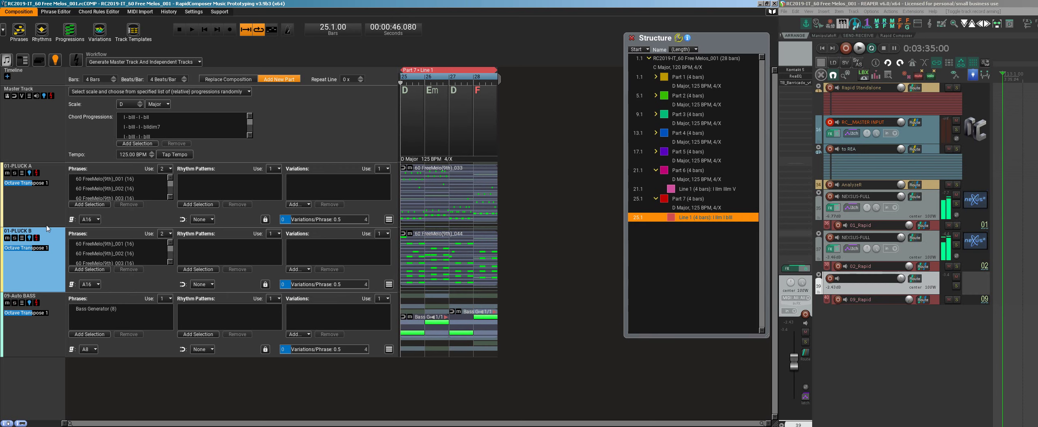
{"action": "key", "text": "space"}
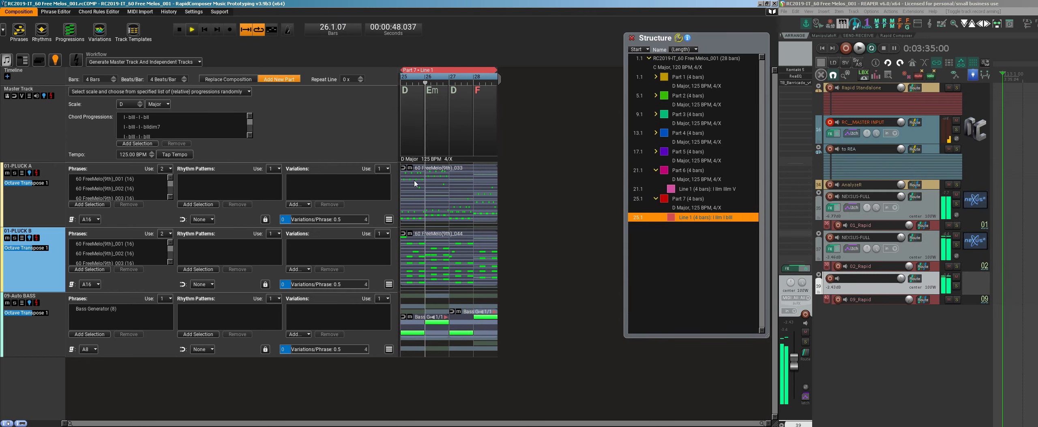
- Open the chord settings of the 01-PLUCK A phrase and try turning Lock To Scale on
{"action": "right_click", "coordinate": [422, 172]}
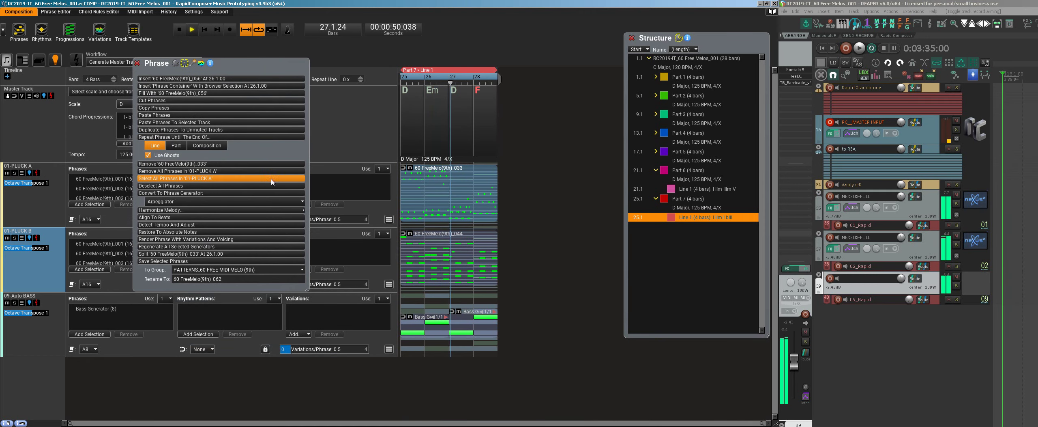
{"action": "left_click", "coordinate": [176, 63]}
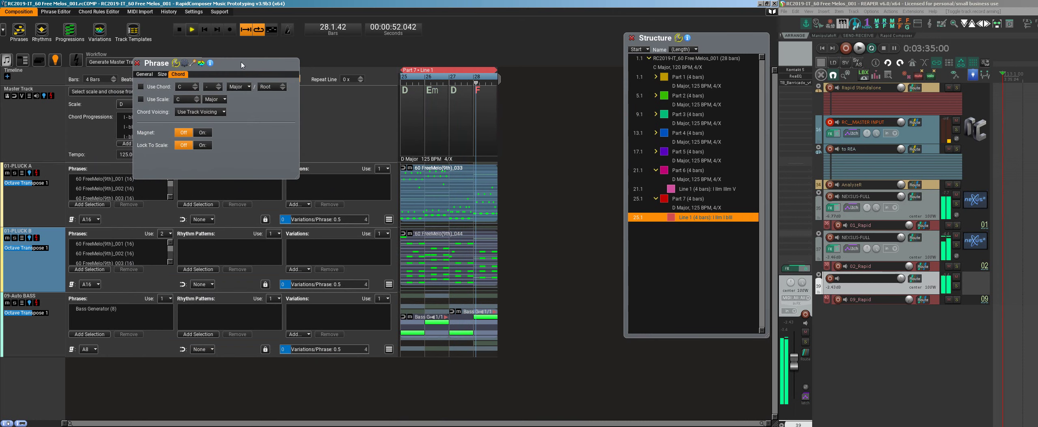
{"action": "left_click_drag", "start_coordinate": [242, 65], "coordinate": [243, 82]}
{"action": "left_click", "coordinate": [204, 162]}
{"action": "left_click", "coordinate": [185, 162]}
- Select the 01-PLUCK A track and split its phrase at the chord boundaries
{"action": "left_click", "coordinate": [55, 196]}
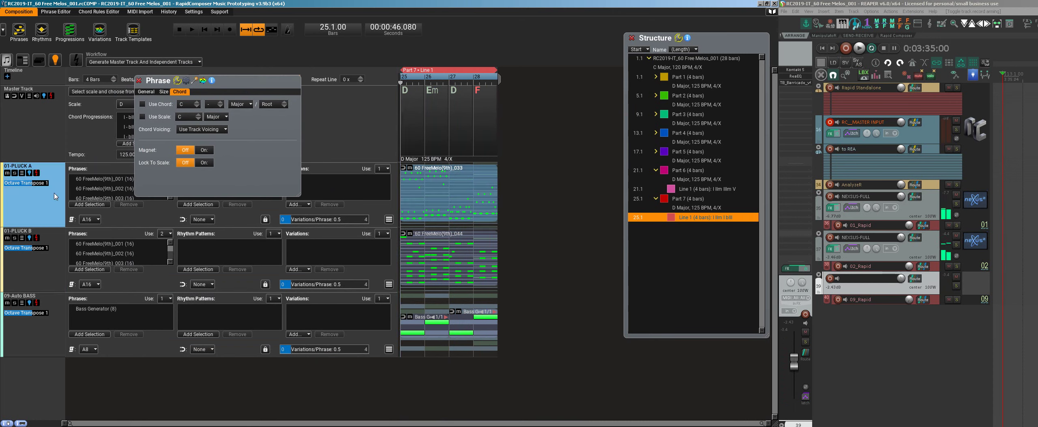
{"action": "left_click", "coordinate": [442, 80]}
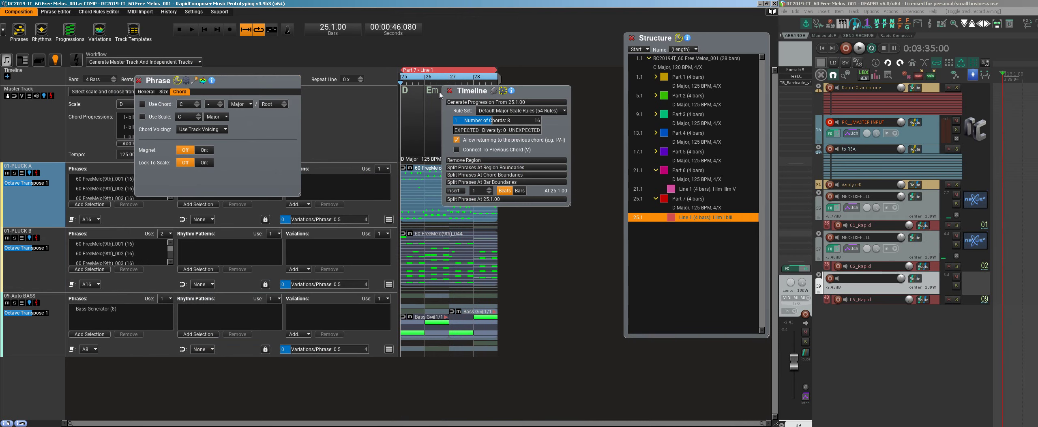
{"action": "left_click", "coordinate": [463, 174]}
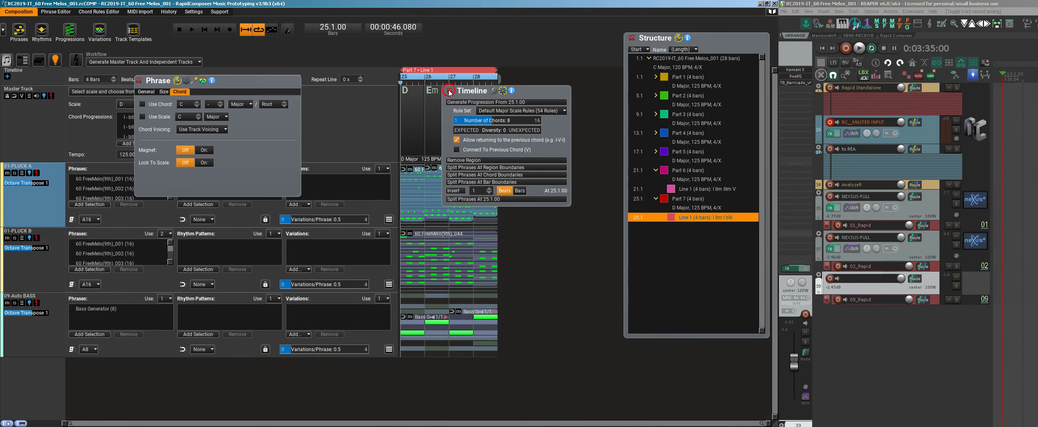
{"action": "left_click", "coordinate": [450, 90]}
- Shift the last two split phrases of 01-PLUCK A higher, play the part back and close the Phrase window
{"action": "left_click", "coordinate": [469, 207]}
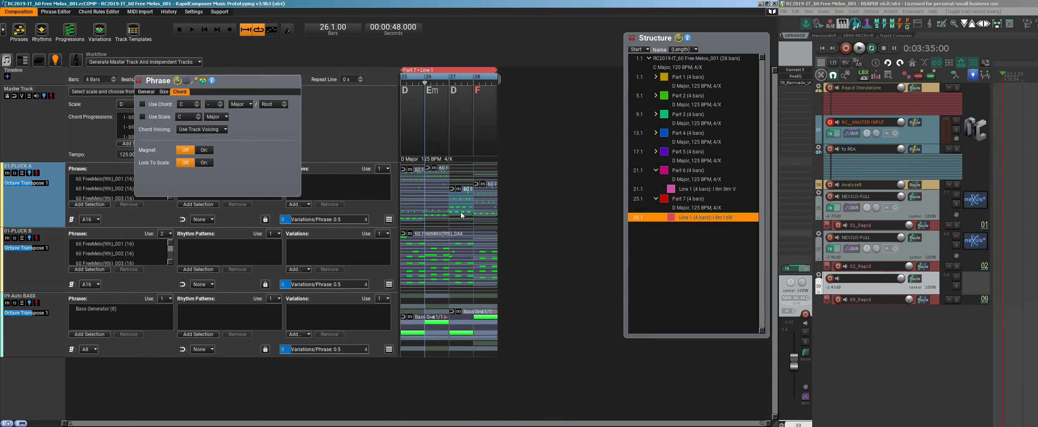
{"action": "left_click", "coordinate": [482, 208]}
{"action": "key", "text": "space"}
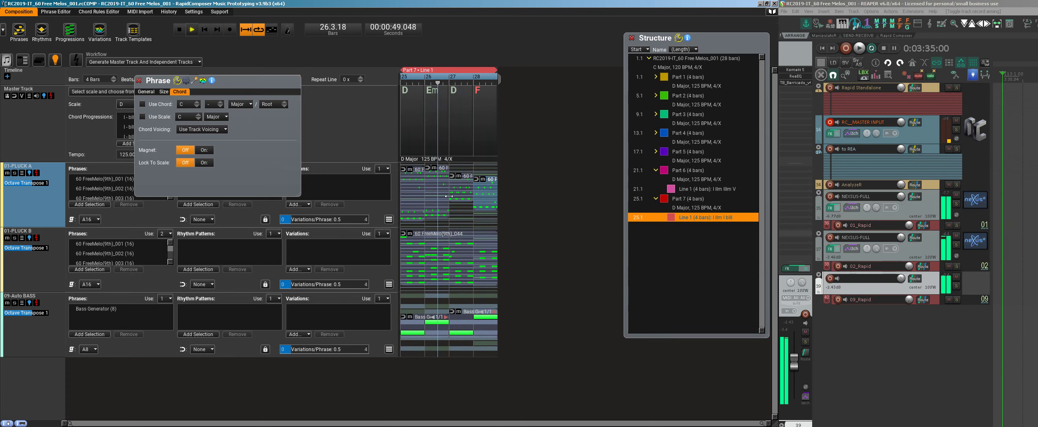
{"action": "left_click", "coordinate": [138, 81]}
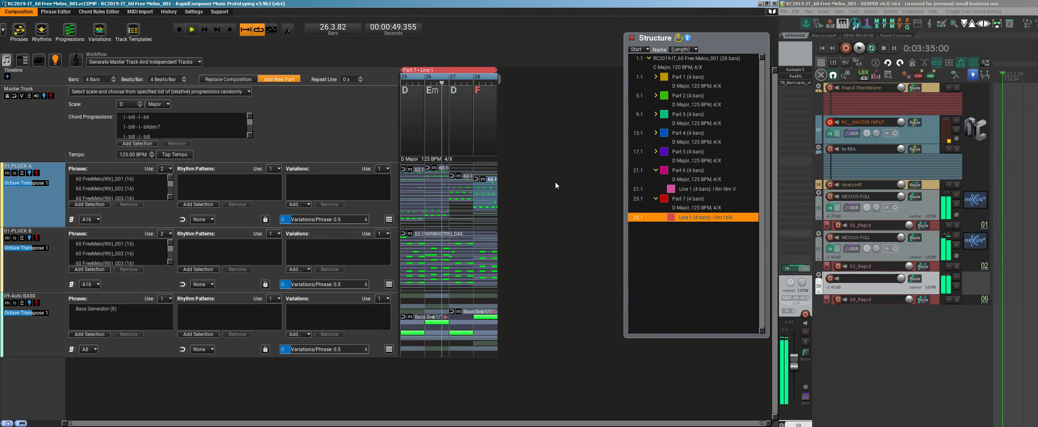
{"action": "key", "text": "space"}
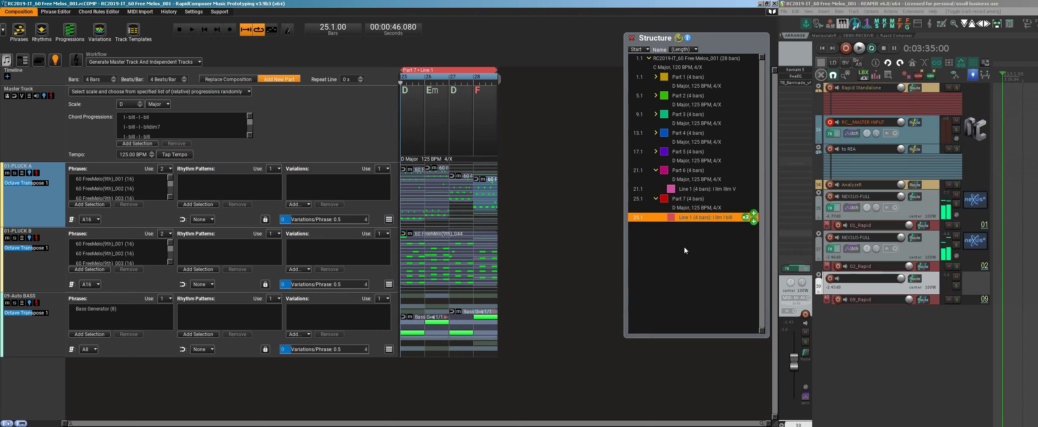
- Show the PATTERNS_60 FREE MIDI MELO (9th) group in the phrase browser and the track variations of 01-PLUCK A
{"action": "left_click_drag", "start_coordinate": [705, 72], "coordinate": [595, 32]}
{"action": "mouse_move", "coordinate": [625, 65]}
{"action": "left_mouse_down"}
{"action": "mouse_move", "coordinate": [625, 194]}
{"action": "mouse_move", "coordinate": [625, 71]}
{"action": "left_mouse_up"}
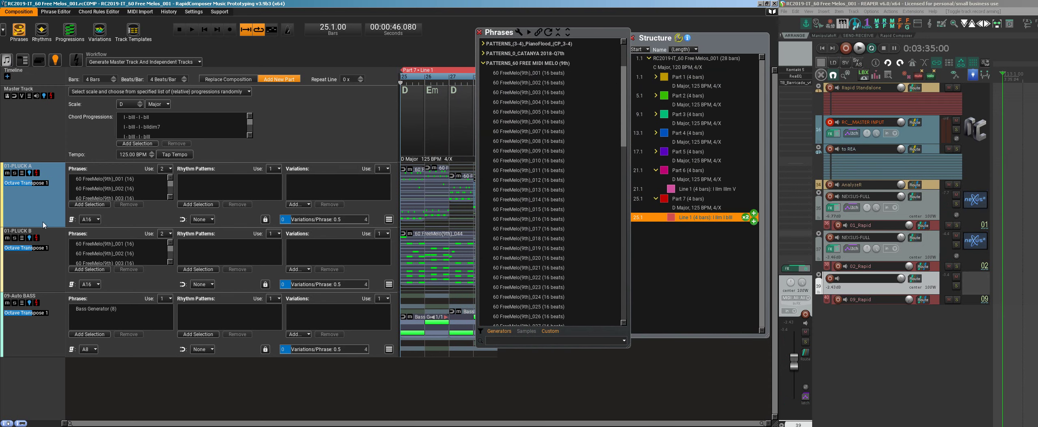
{"action": "mouse_move", "coordinate": [52, 226]}
{"action": "left_mouse_down"}
{"action": "mouse_move", "coordinate": [57, 340]}
{"action": "mouse_move", "coordinate": [63, 222]}
{"action": "left_mouse_up"}
{"action": "left_click", "coordinate": [64, 191]}
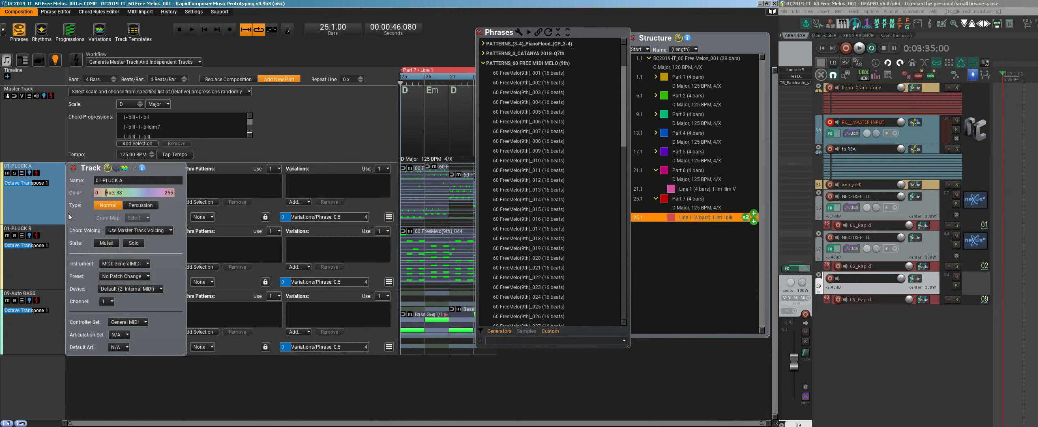
{"action": "left_click", "coordinate": [123, 169]}
{"action": "left_click_drag", "start_coordinate": [154, 167], "coordinate": [300, 66]}
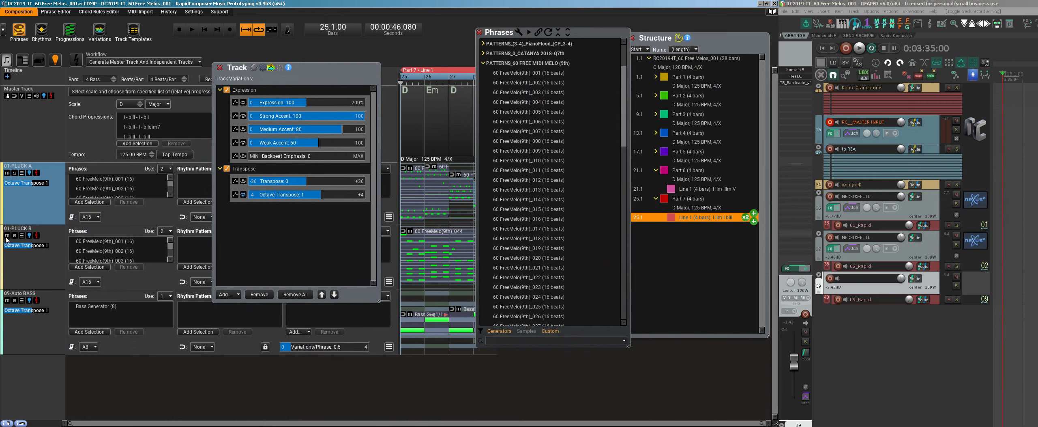
- Enlarge the 01-PLUCK A and 01-PLUCK B tracks to examine their phrase lists and shrink both tracks again
{"action": "left_click", "coordinate": [39, 262]}
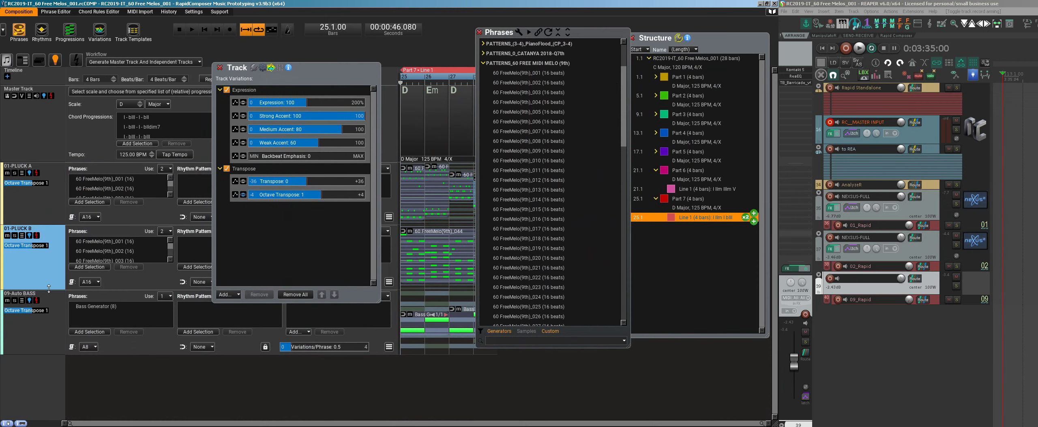
{"action": "left_click_drag", "start_coordinate": [49, 288], "coordinate": [51, 342]}
{"action": "left_click_drag", "start_coordinate": [170, 249], "coordinate": [173, 209]}
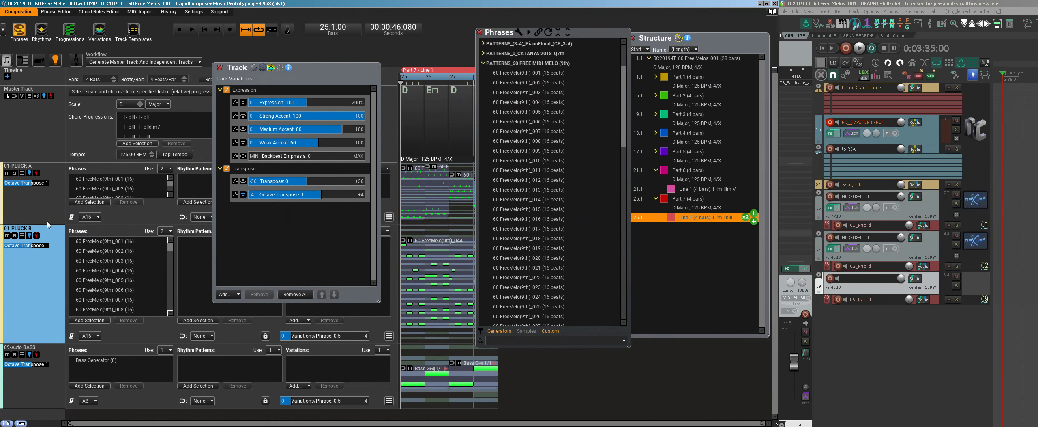
{"action": "left_click_drag", "start_coordinate": [47, 223], "coordinate": [74, 255]}
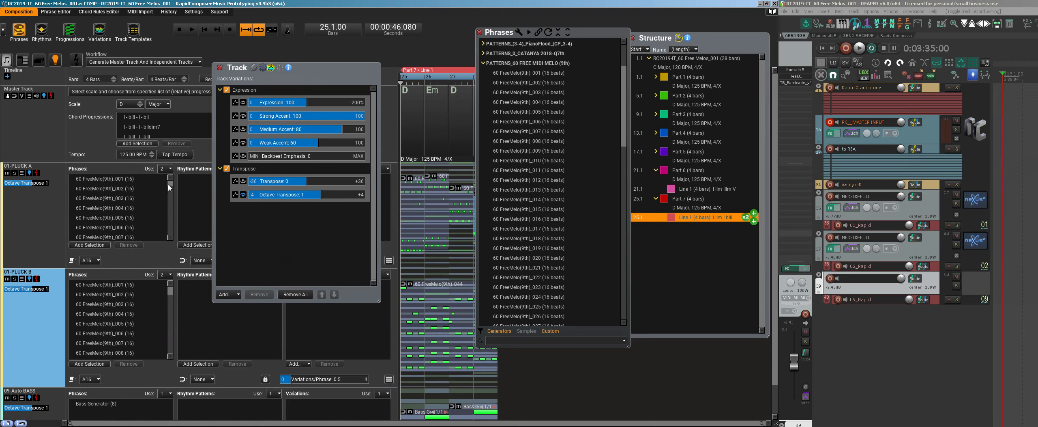
{"action": "left_click", "coordinate": [181, 146]}
{"action": "left_click_drag", "start_coordinate": [55, 267], "coordinate": [48, 216]}
{"action": "left_click_drag", "start_coordinate": [54, 333], "coordinate": [51, 271]}
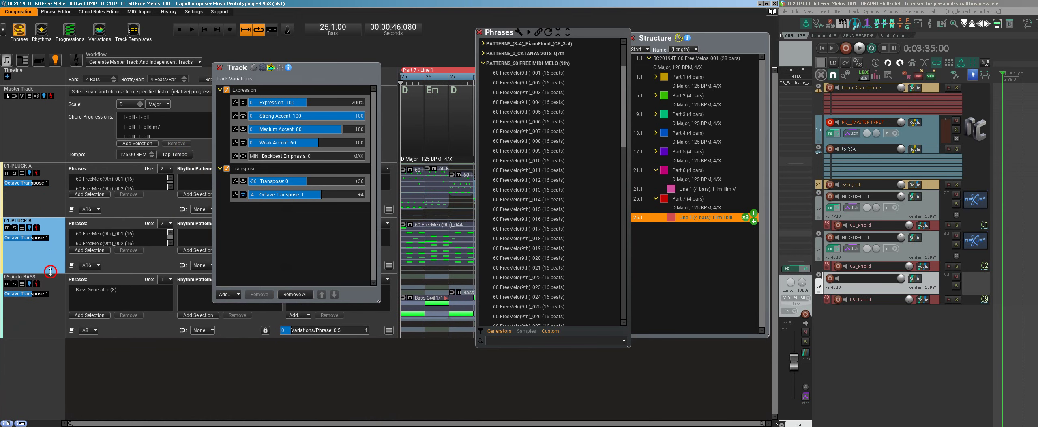
- Close the Phrases and Track windows and duplicate Line 1 of Part 7 within the same part
{"action": "left_click", "coordinate": [480, 33]}
{"action": "left_click", "coordinate": [220, 68]}
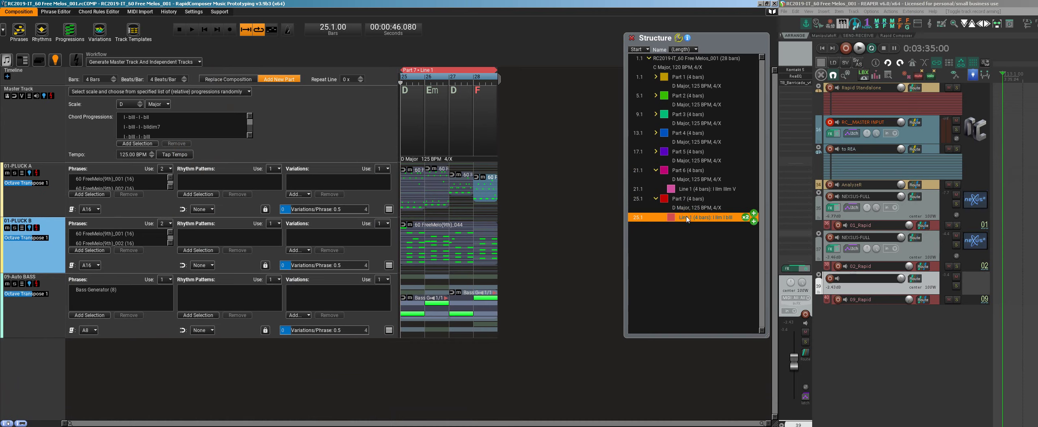
{"action": "left_click", "coordinate": [745, 217]}
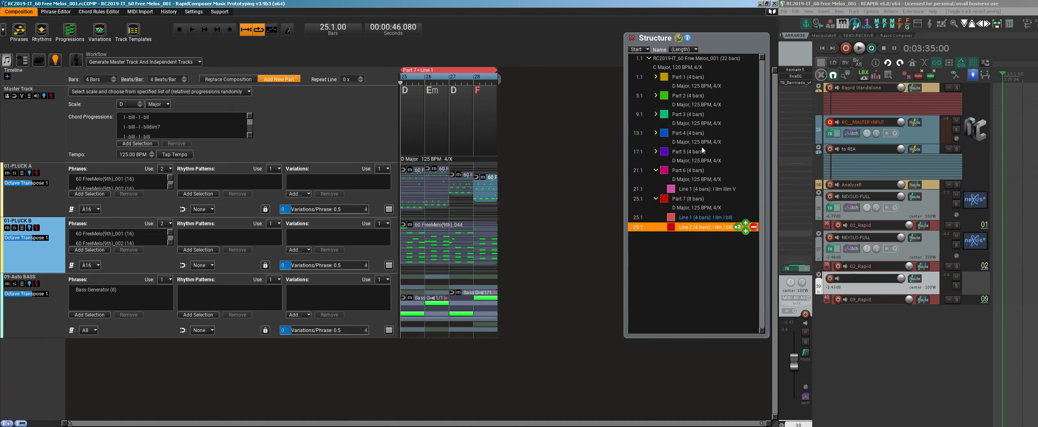
- Duplicate Line 1 of Part 1 and Line 1 of Part 2, each within its own part
{"action": "left_click", "coordinate": [655, 77]}
{"action": "left_click", "coordinate": [714, 96]}
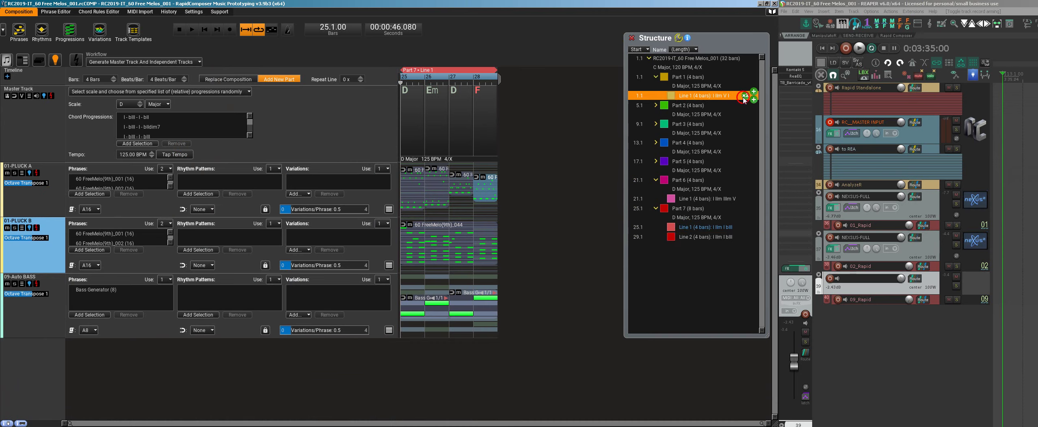
{"action": "left_click", "coordinate": [744, 97]}
{"action": "left_click", "coordinate": [655, 114]}
{"action": "left_click", "coordinate": [714, 133]}
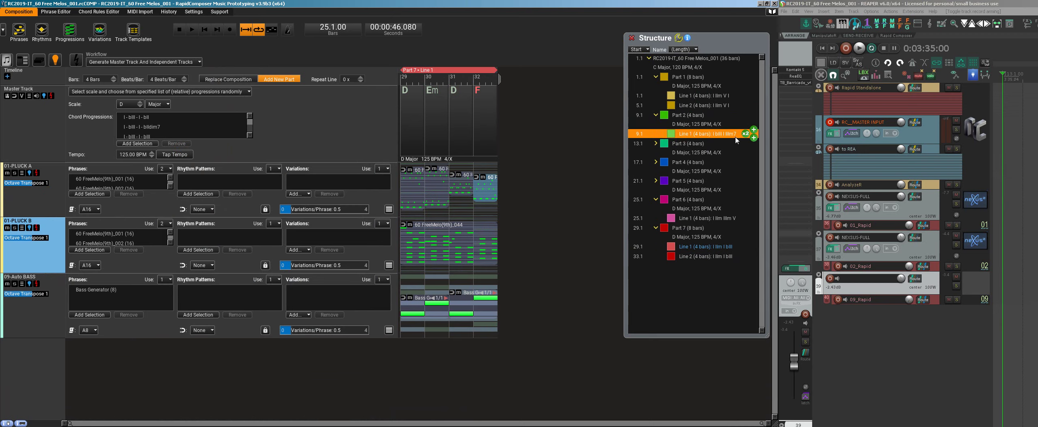
{"action": "left_click", "coordinate": [743, 138]}
- Duplicate Line 1 of Part 3 and Line 1 of Part 4 within their own parts
{"action": "left_click", "coordinate": [656, 152]}
{"action": "left_click", "coordinate": [714, 172]}
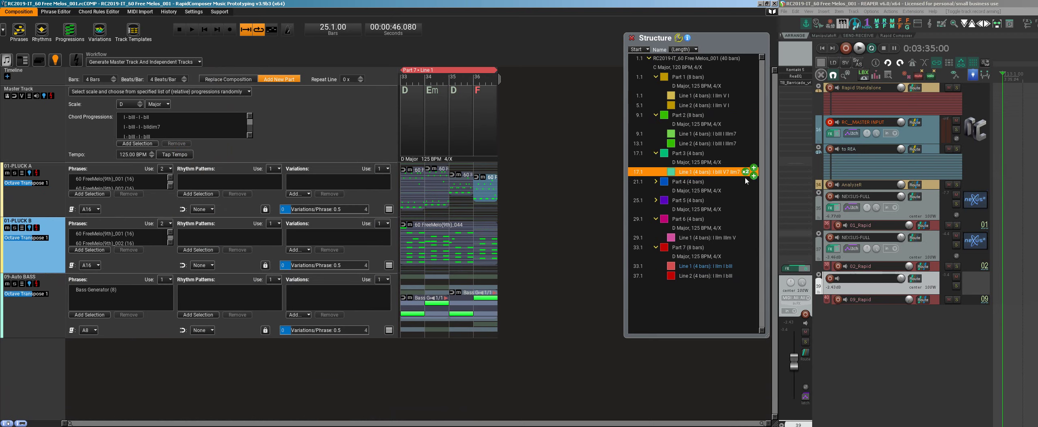
{"action": "left_click", "coordinate": [744, 176]}
{"action": "left_click", "coordinate": [655, 191]}
{"action": "left_click", "coordinate": [692, 210]}
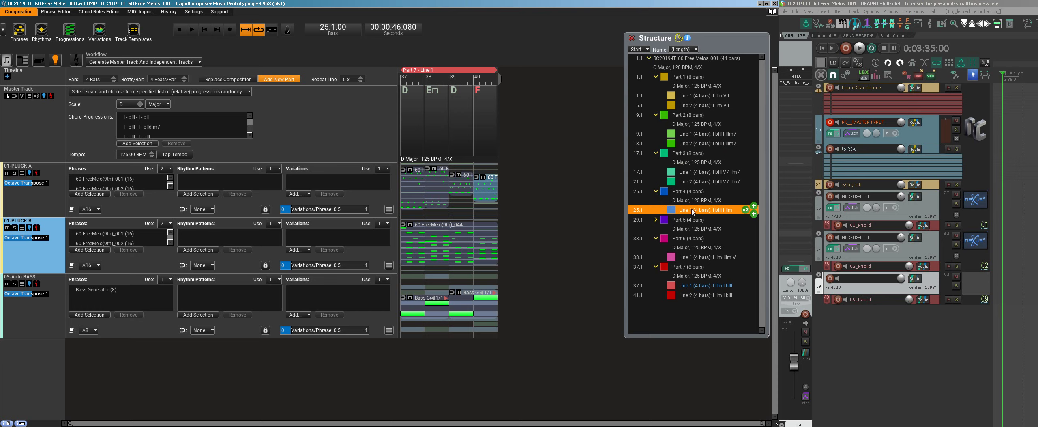
{"action": "left_click", "coordinate": [745, 210]}
- Duplicate Line 1 of Part 5 within the same part and collapse the lines of all parts in the structure tree
{"action": "left_click", "coordinate": [656, 229]}
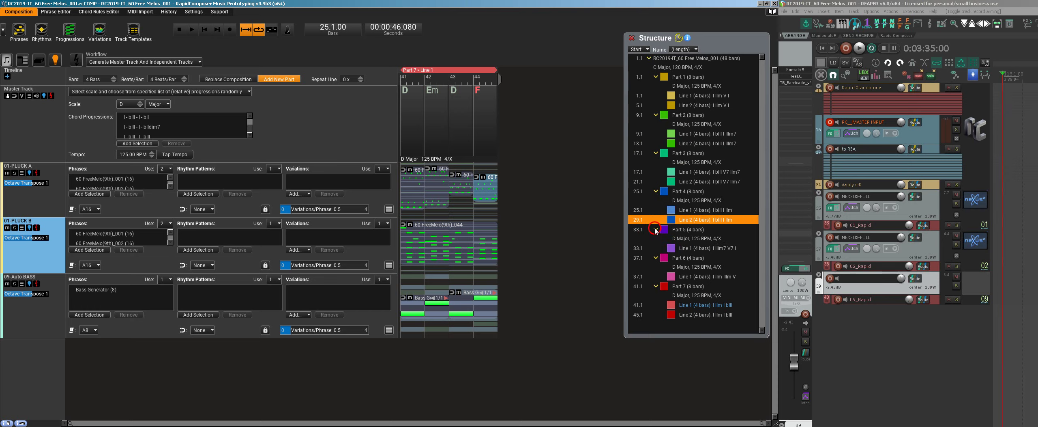
{"action": "left_click", "coordinate": [690, 247]}
{"action": "left_click", "coordinate": [744, 248]}
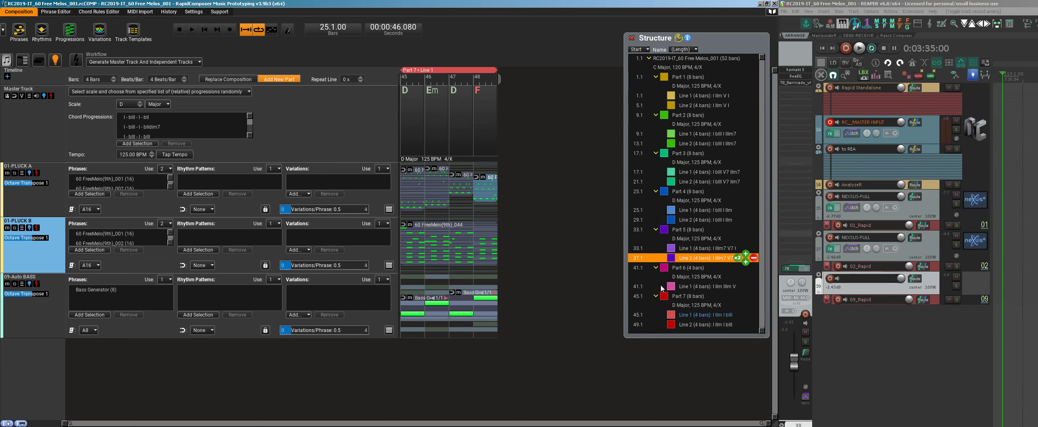
{"action": "left_click", "coordinate": [649, 58]}
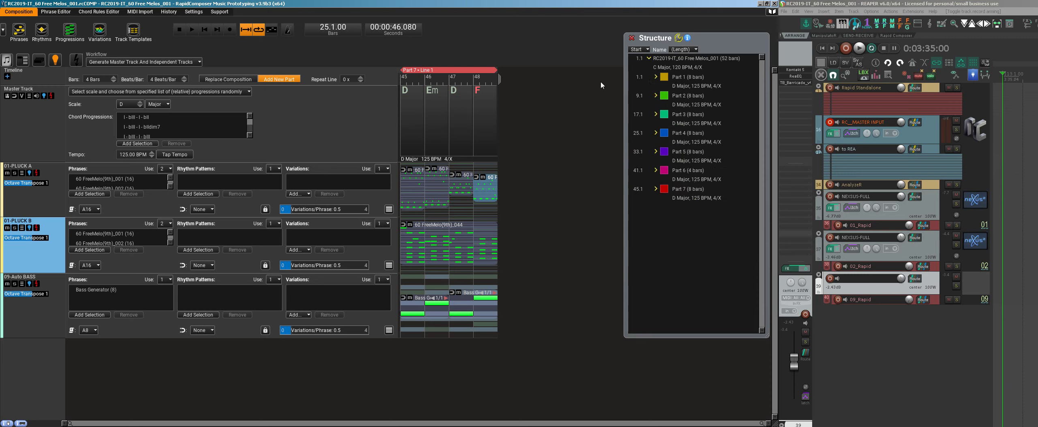
- Show the whole composition in the timeline with the generator settings hidden and all parts fitted in view
{"action": "left_click", "coordinate": [679, 63]}
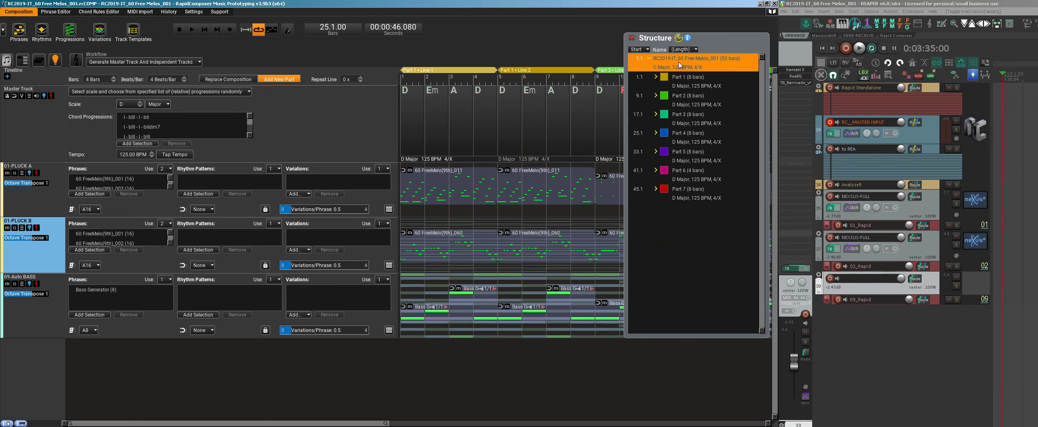
{"action": "key", "text": "Tab"}
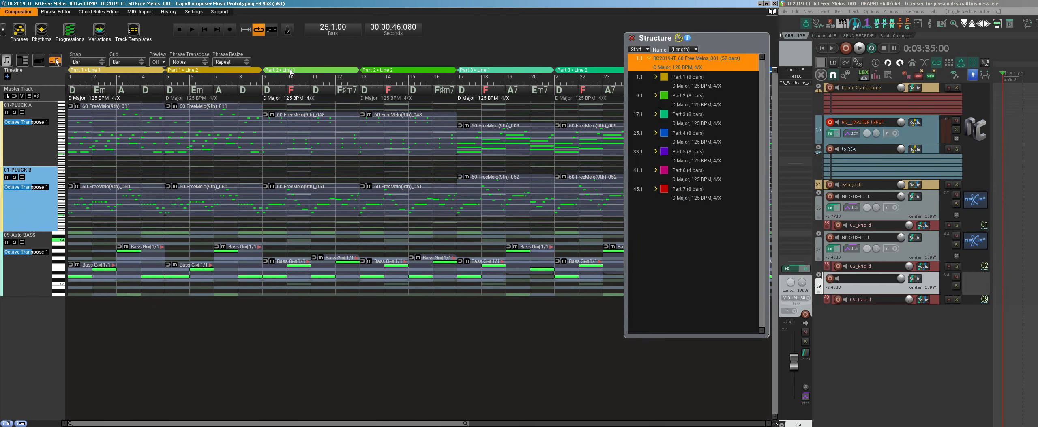
{"action": "scroll", "coordinate": [290, 71], "scroll_direction": "down", "scroll_amount": 8}
{"action": "scroll", "coordinate": [263, 72], "scroll_direction": "up", "scroll_amount": 1}
- Save the composition, play its opening bars from the beginning and stop playback
{"action": "key", "text": "Home"}
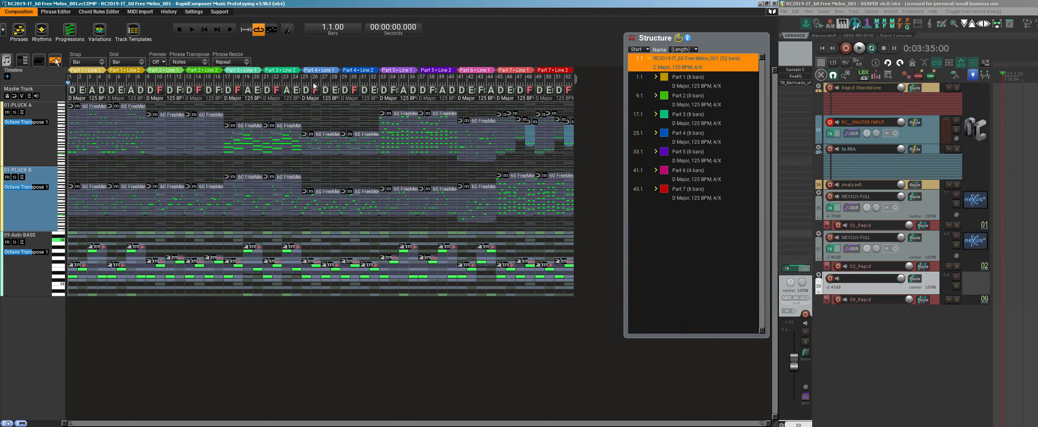
{"action": "key", "text": "ctrl+s"}
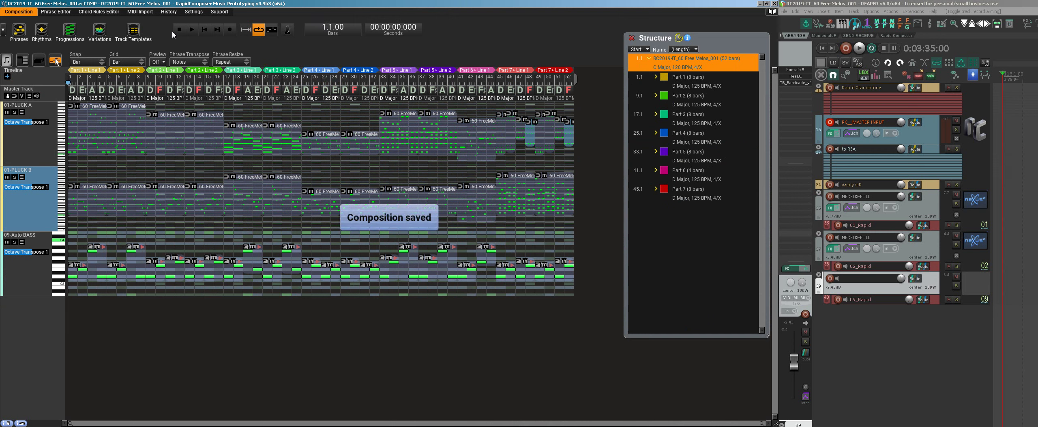
{"action": "key", "text": "space"}
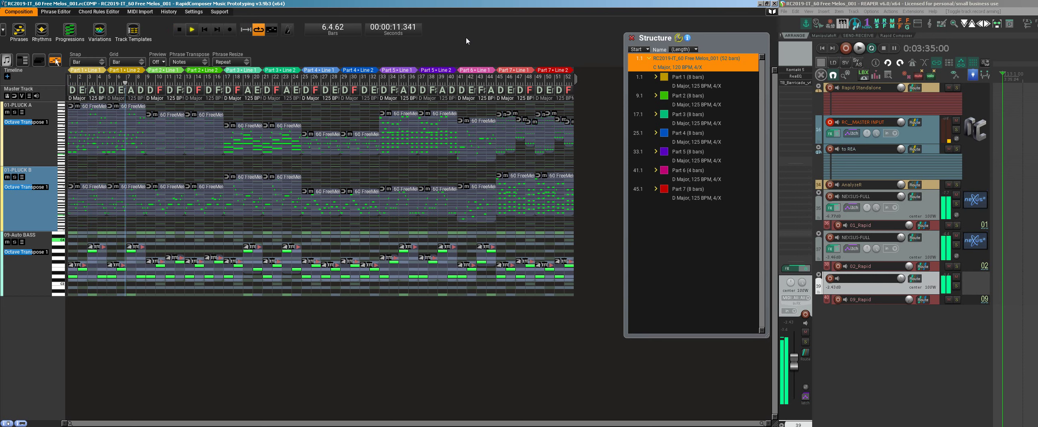
{"action": "key", "text": "space"}
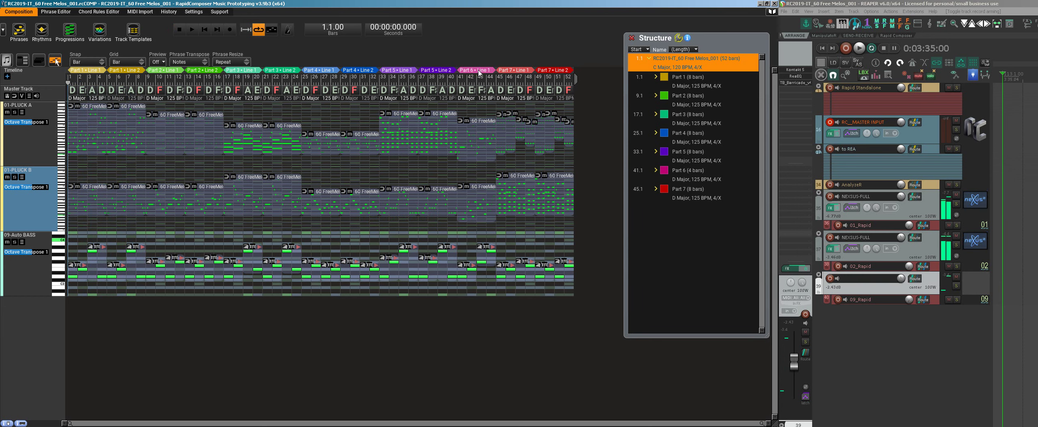
- Duplicate Line 1 of Part 6 within the same part and collapse the structure tree to the part level
{"action": "double_click", "coordinate": [479, 71]}
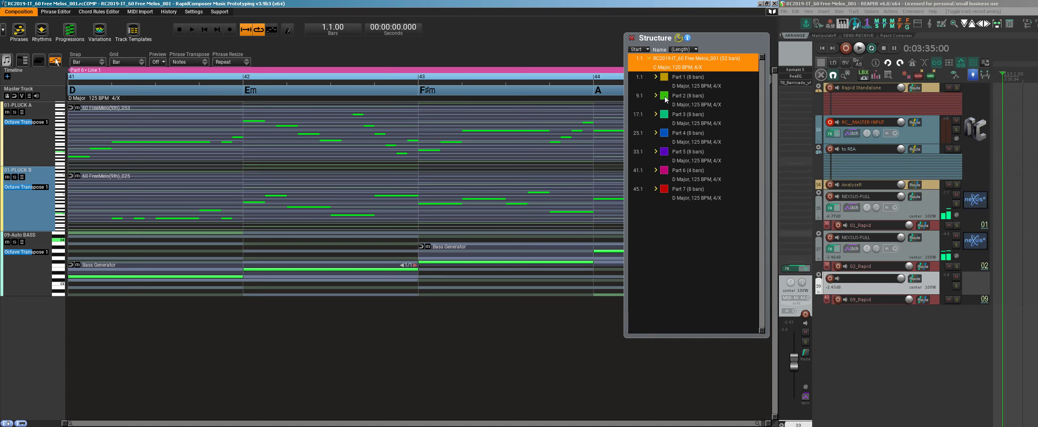
{"action": "left_click", "coordinate": [648, 60]}
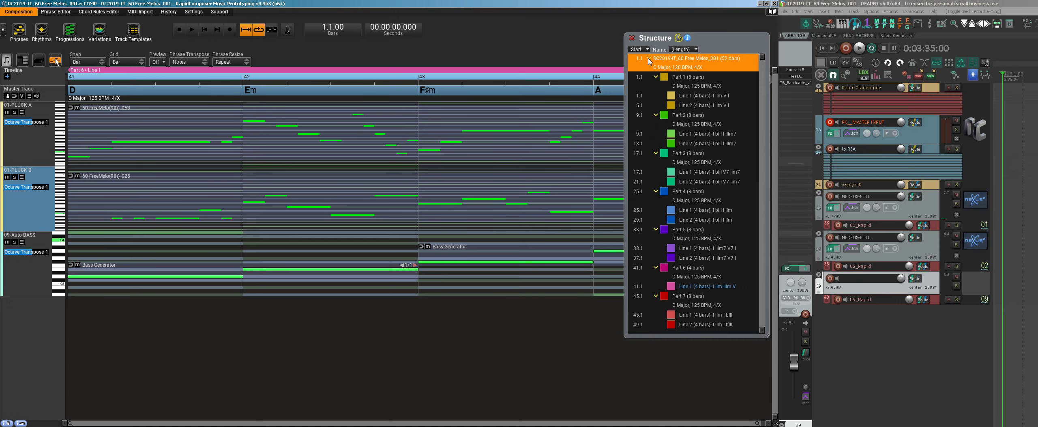
{"action": "left_click", "coordinate": [692, 287]}
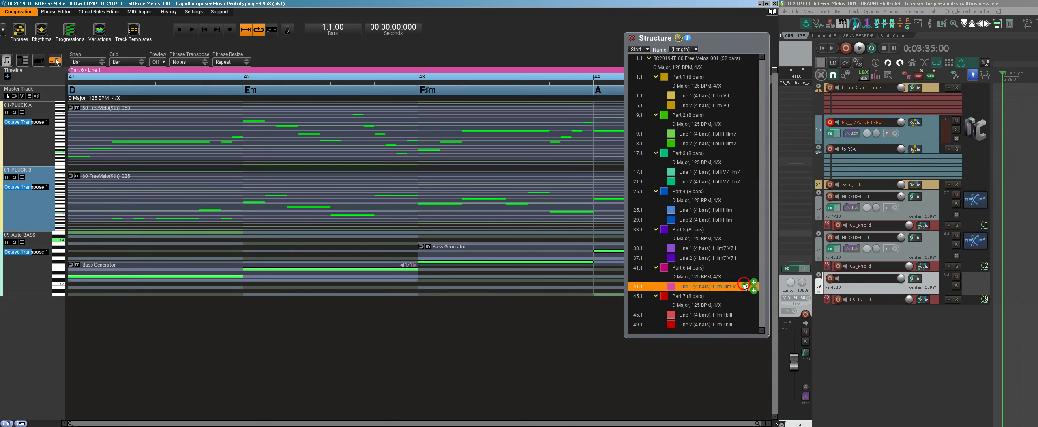
{"action": "left_click", "coordinate": [744, 284]}
{"action": "left_click", "coordinate": [649, 59]}
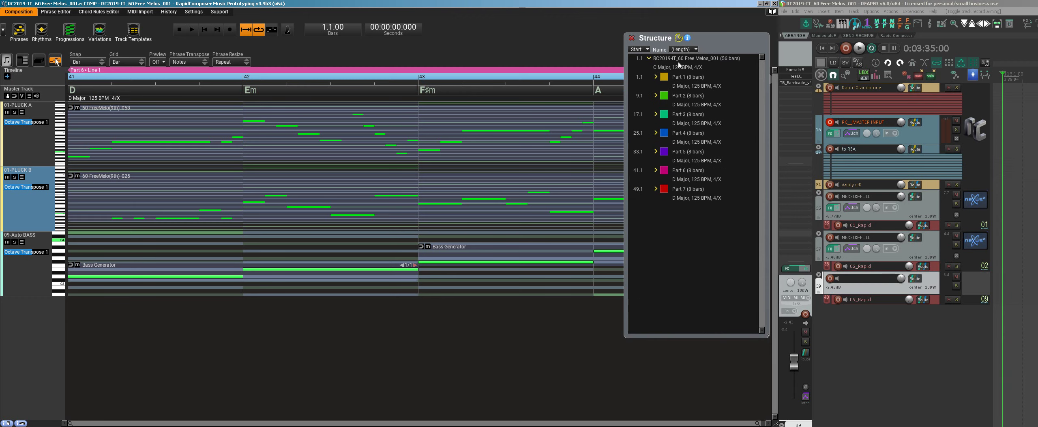
- Return to the whole composition, save it and start playback from the beginning
{"action": "left_click_drag", "start_coordinate": [339, 73], "coordinate": [310, 74]}
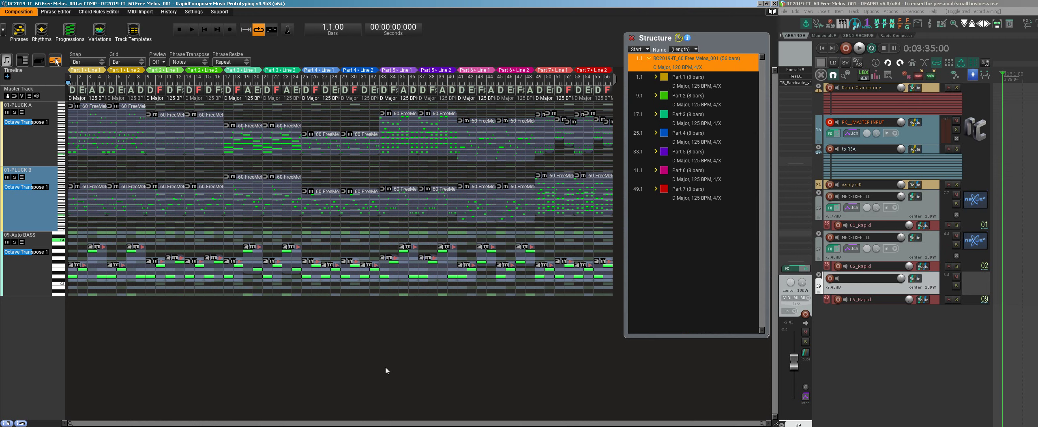
{"action": "key", "text": "ctrl+s"}
{"action": "key", "text": "space"}
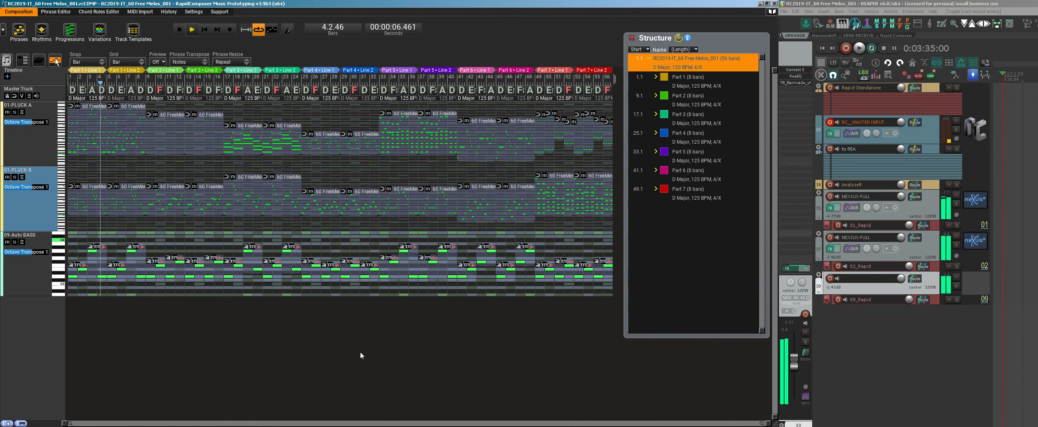
- Switch to REAPER, open the Nexus instruments of both pluck tracks in turn to examine their presets, and close each
{"action": "left_click", "coordinate": [884, 212]}
{"action": "left_click", "coordinate": [795, 84]}
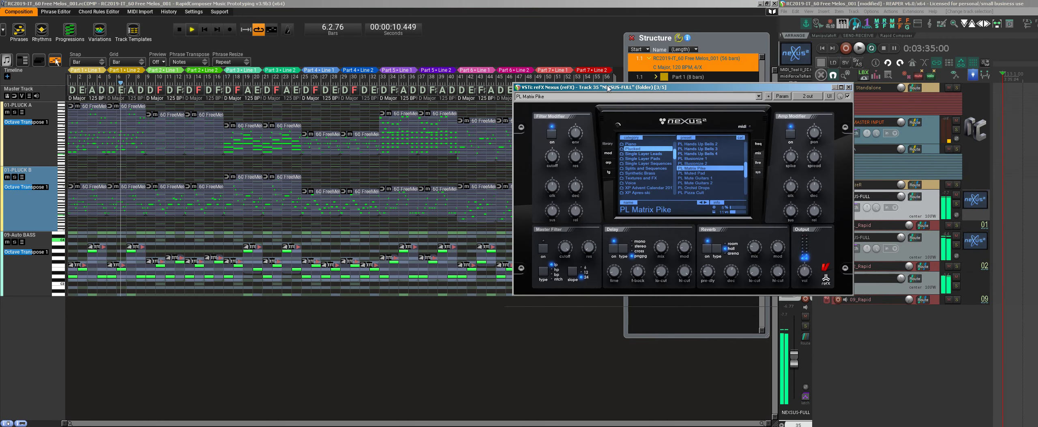
{"action": "left_click", "coordinate": [848, 87]}
{"action": "left_click", "coordinate": [969, 247]}
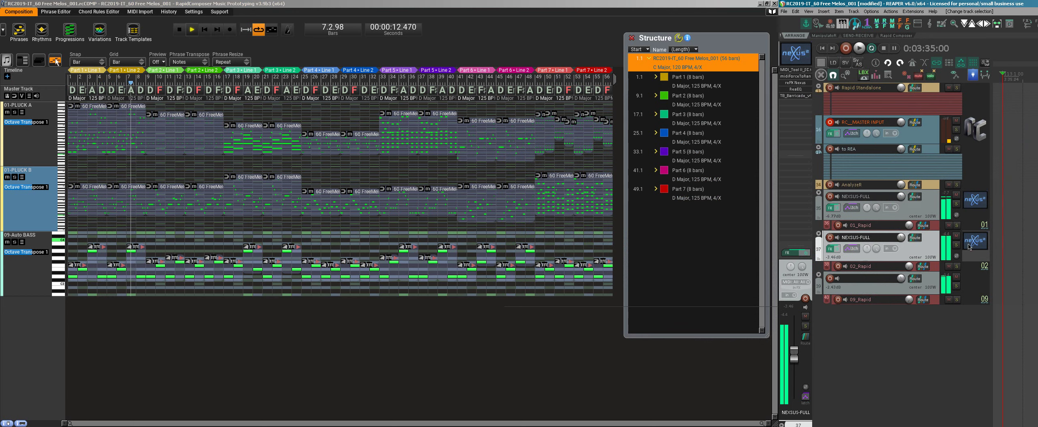
{"action": "left_click", "coordinate": [794, 84]}
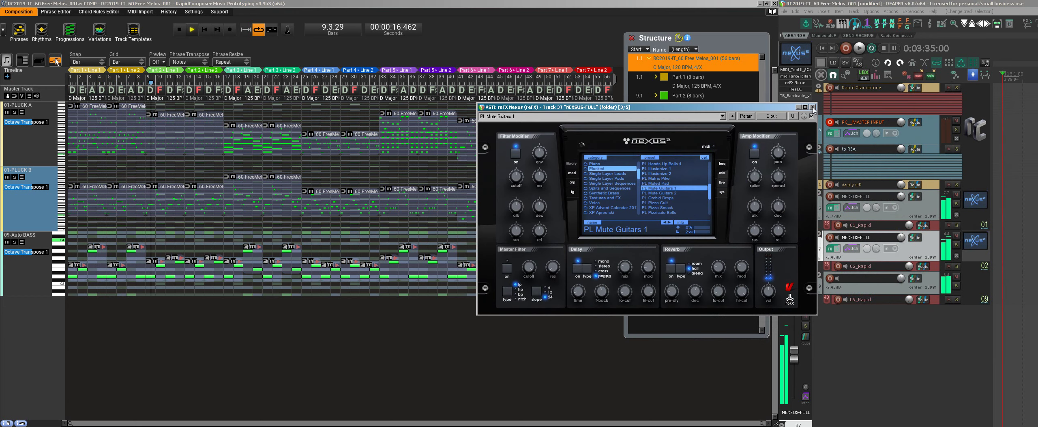
{"action": "left_click", "coordinate": [812, 107]}
- Open Kontakt 5 on track 39 to examine its program list around SEQ_Trance Hero Sq1, close it and stop the playback
{"action": "left_click", "coordinate": [970, 289]}
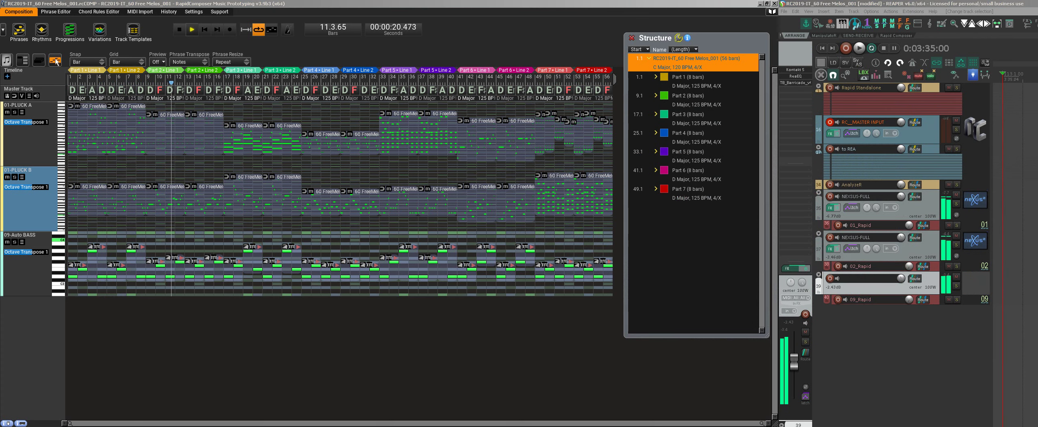
{"action": "left_click", "coordinate": [55, 60]}
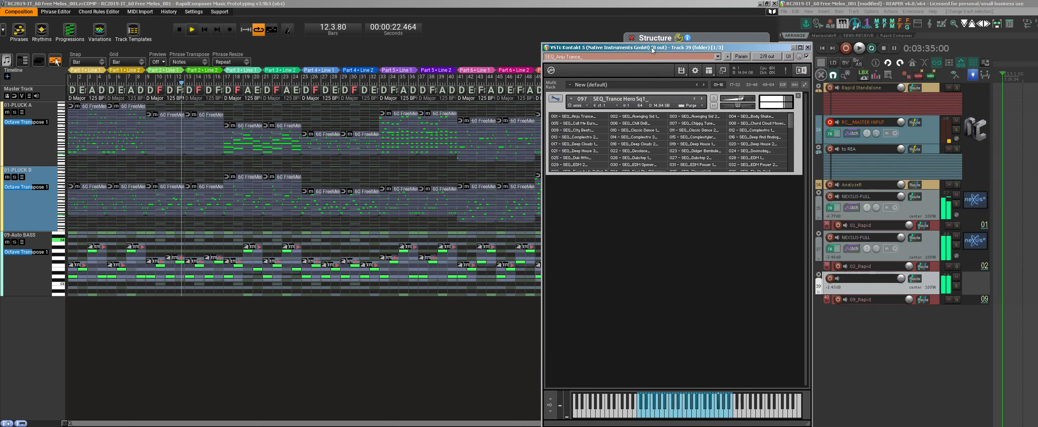
{"action": "left_click", "coordinate": [746, 141]}
{"action": "left_click_drag", "start_coordinate": [745, 142], "coordinate": [746, 159]}
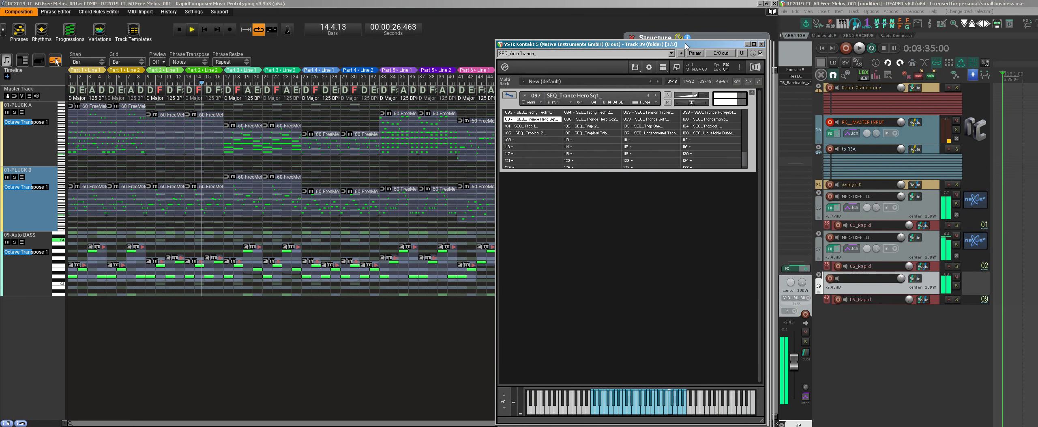
{"action": "left_click_drag", "start_coordinate": [757, 44], "coordinate": [980, 38]}
{"action": "left_click", "coordinate": [984, 39]}
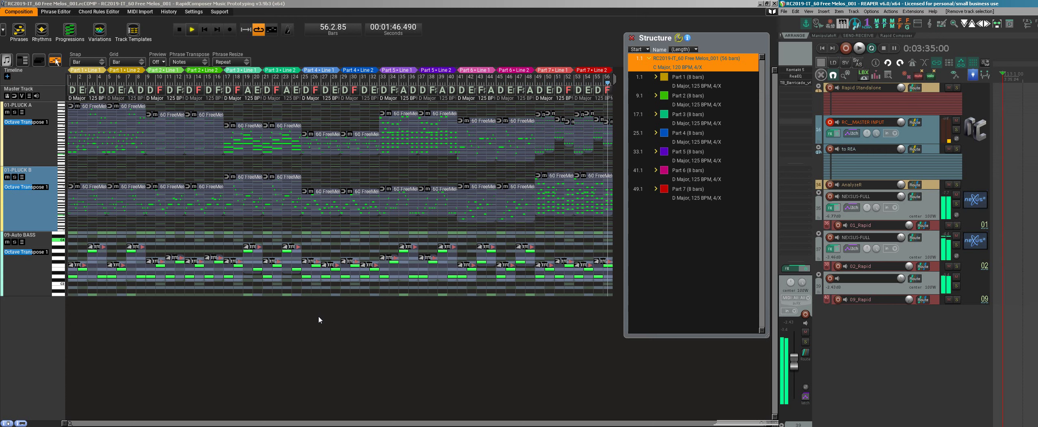
{"action": "left_click", "coordinate": [178, 29]}
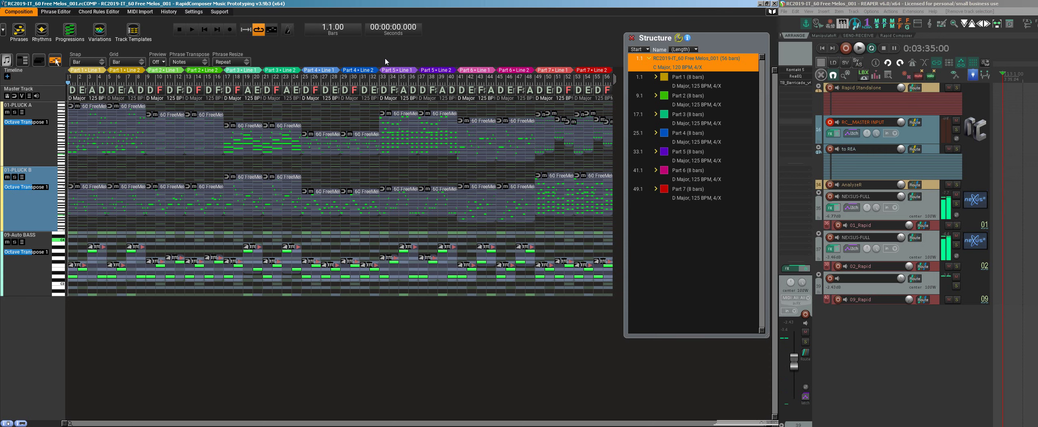